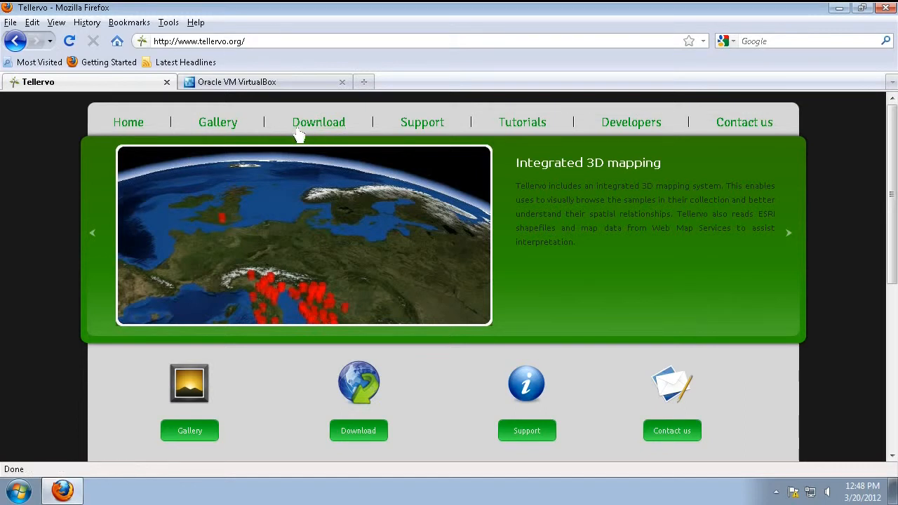
# Open the Tellervo download page and download the Tellervo Server 1.1.0 package for VirtualBox.
pyautogui.click(317, 130)
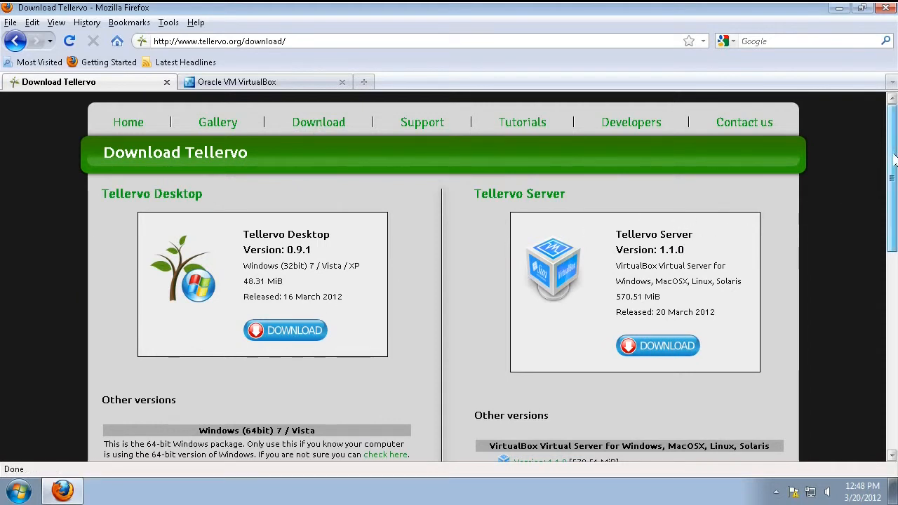
pyautogui.moveTo(894, 160); pyautogui.dragTo(894, 194)
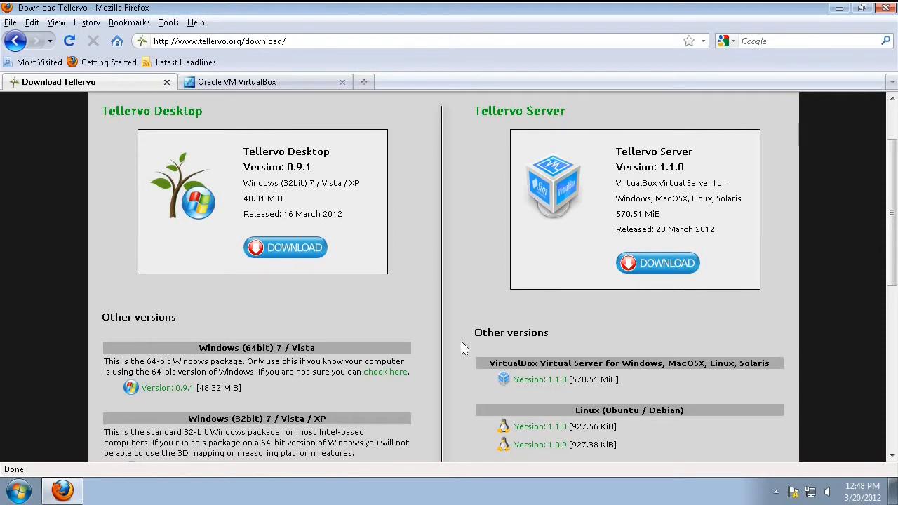
pyautogui.moveTo(893, 214)
pyautogui.mouseDown()
pyautogui.moveTo(892, 306)
pyautogui.moveTo(891, 208)
pyautogui.mouseUp()
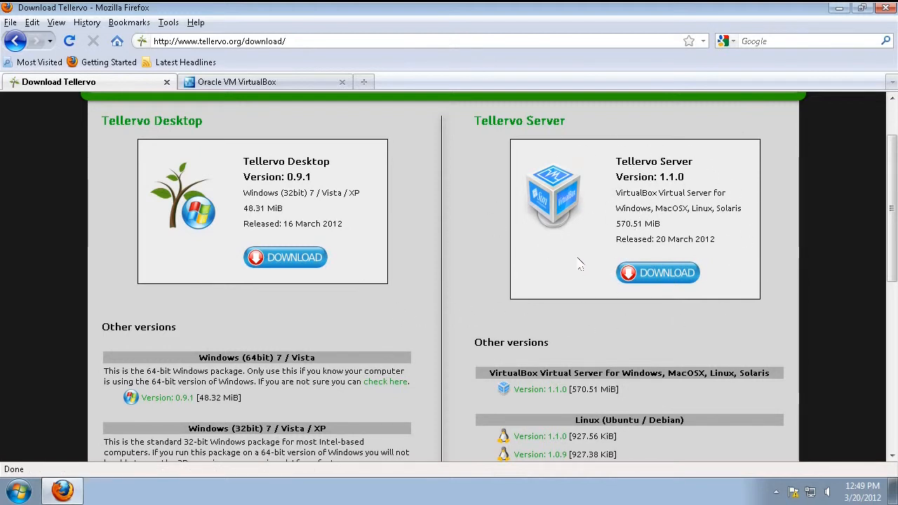
pyautogui.click(663, 280)
# Open the VirtualBox website's downloads page for the VirtualBox 4.1.10 Windows hosts package, and minimize the browser.
pyautogui.click(226, 84)
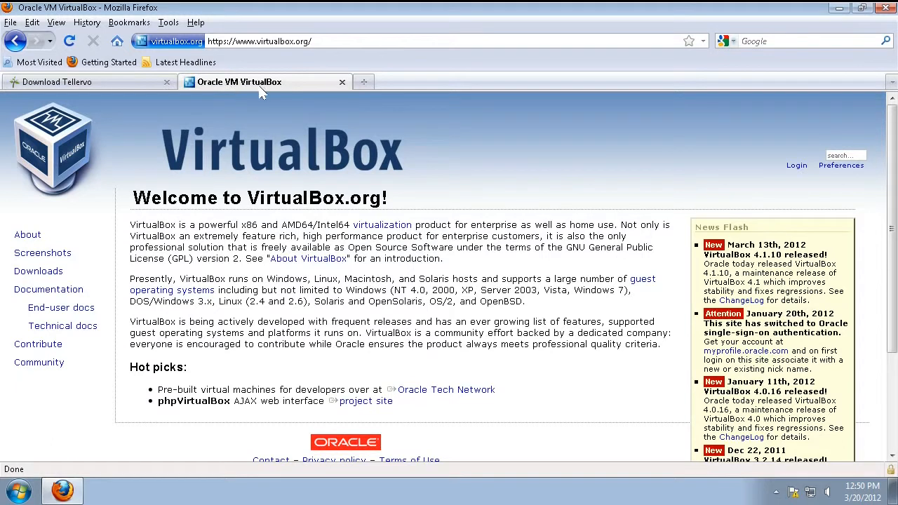
pyautogui.click(28, 275)
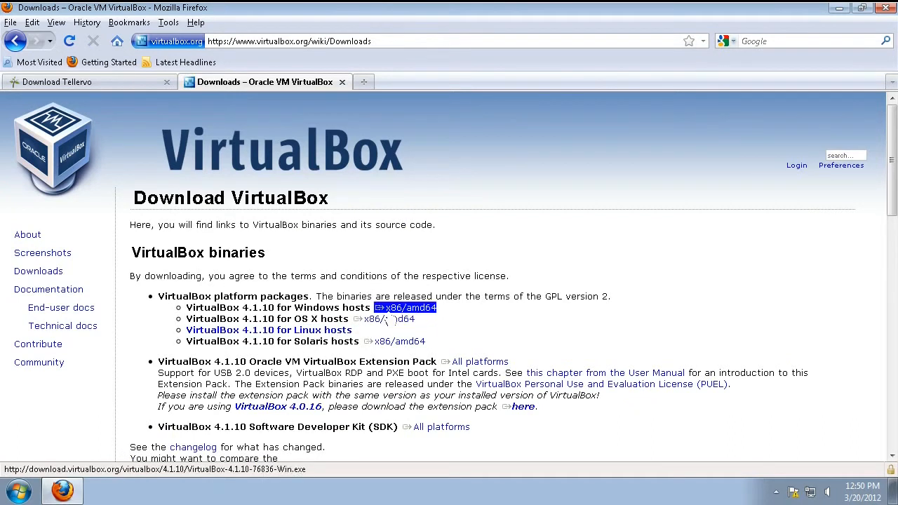
pyautogui.click(834, 8)
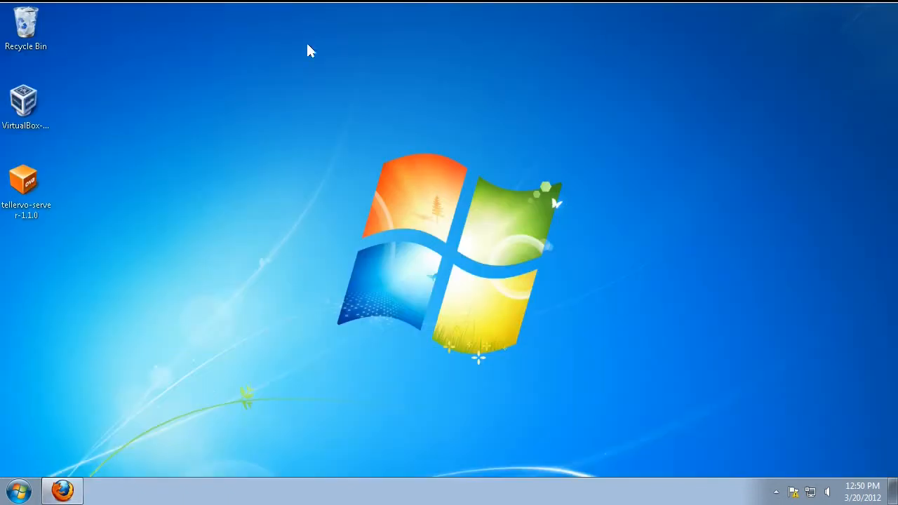
# Run the downloaded VirtualBox 4.1.10 installer from the desktop.
pyautogui.click(33, 108)
pyautogui.doubleClick(33, 108)
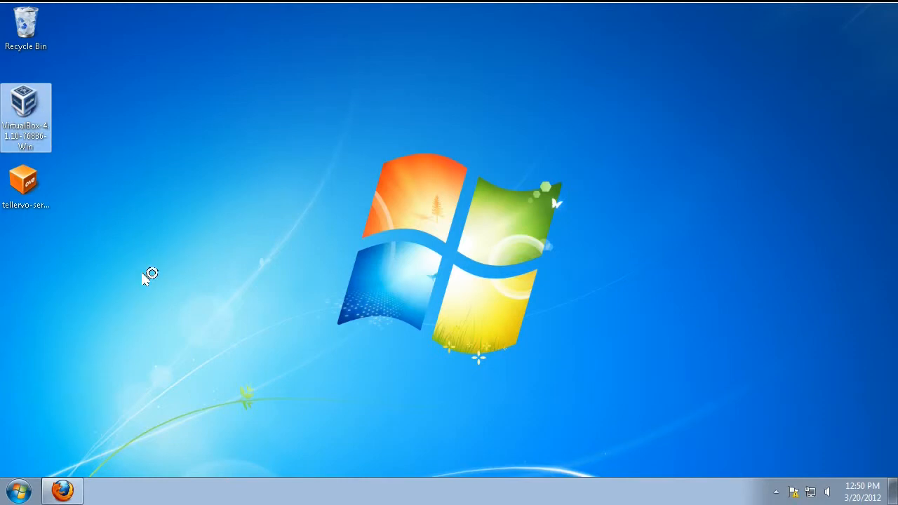
pyautogui.click(493, 258)
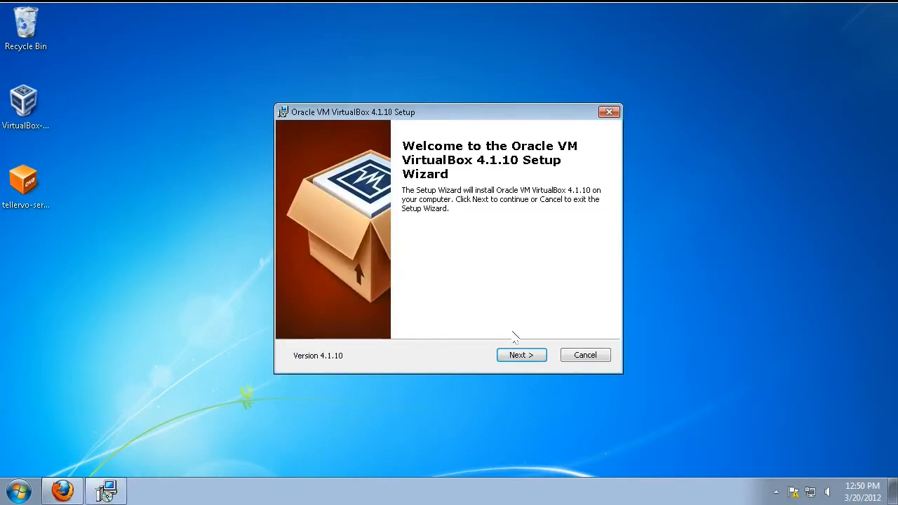
# Install VirtualBox 4.1.10 with the default setup options, allowing the system changes and the Oracle Universal Serial Bus device software.
pyautogui.click(533, 356)
pyautogui.click(535, 356)
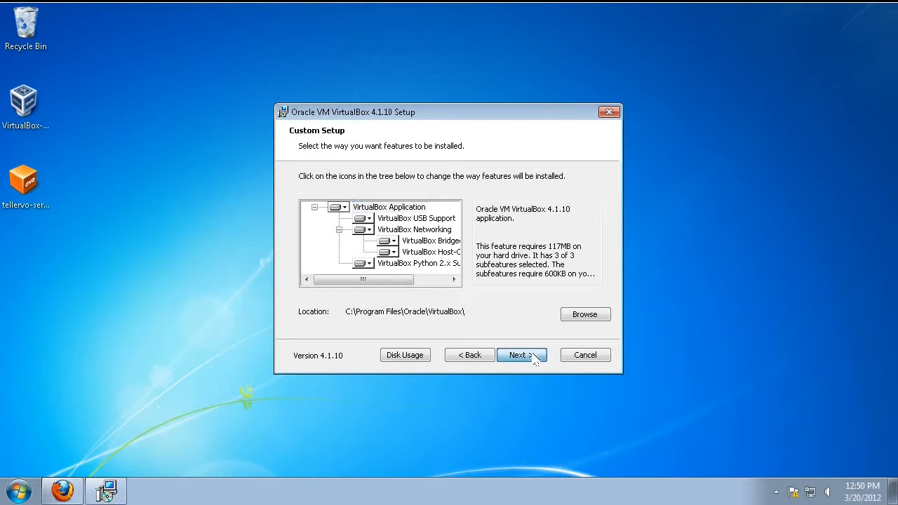
pyautogui.click(535, 356)
pyautogui.click(535, 356)
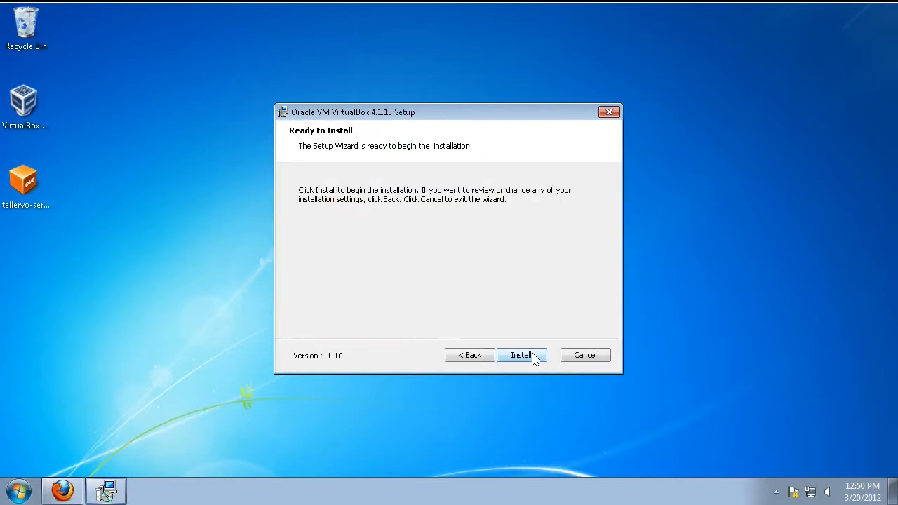
pyautogui.click(534, 357)
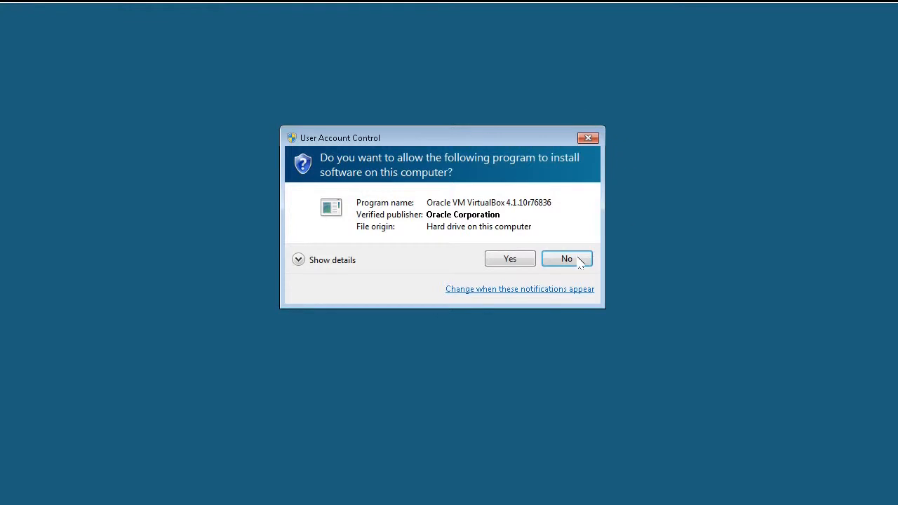
pyautogui.click(508, 259)
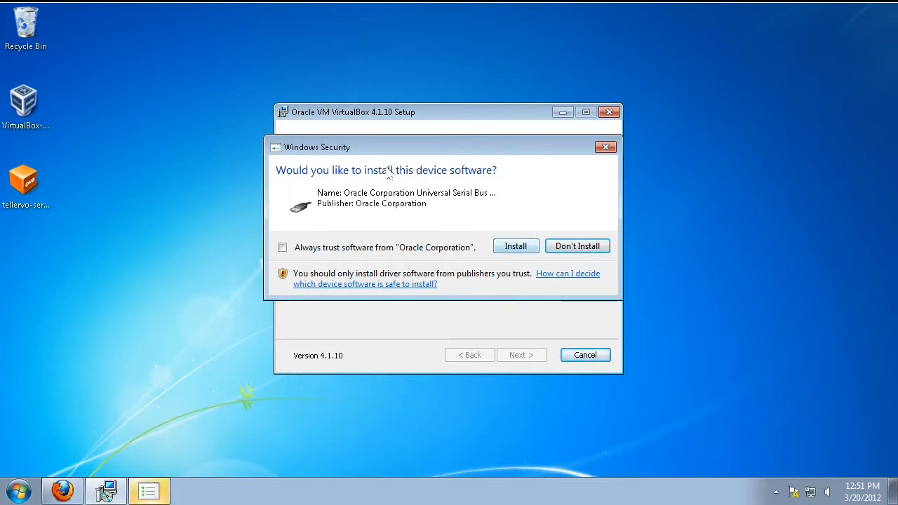
pyautogui.click(516, 247)
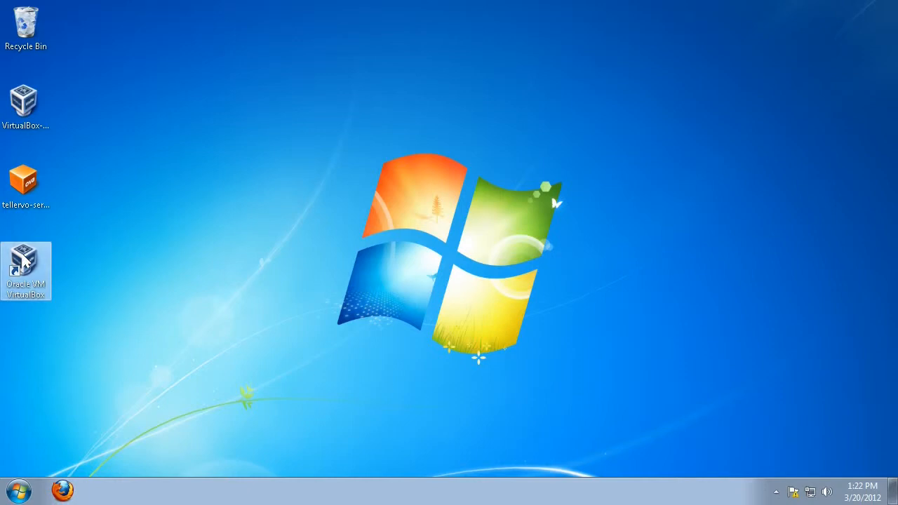
# Launch Oracle VM VirtualBox and load tellervo-server-1.1.0 from the desktop into the Appliance Import Wizard.
pyautogui.doubleClick(26, 262)
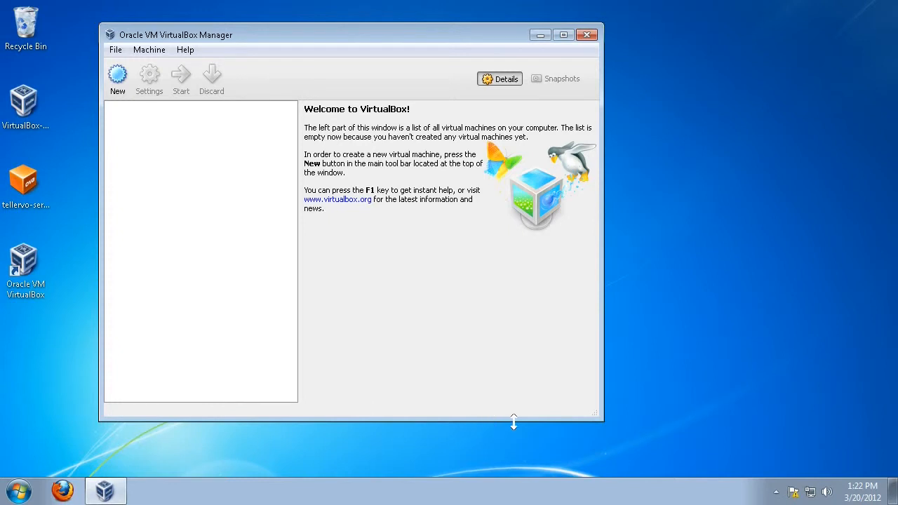
pyautogui.moveTo(314, 42); pyautogui.dragTo(342, 49)
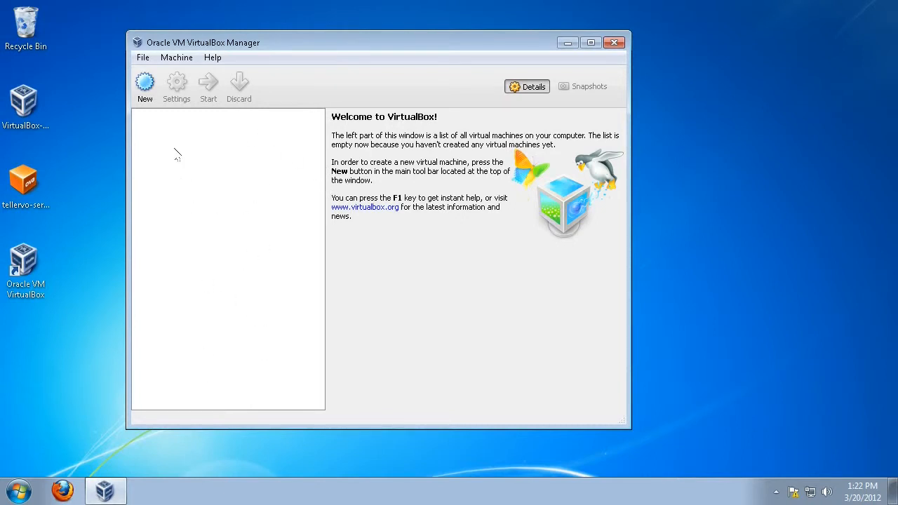
pyautogui.click(144, 58)
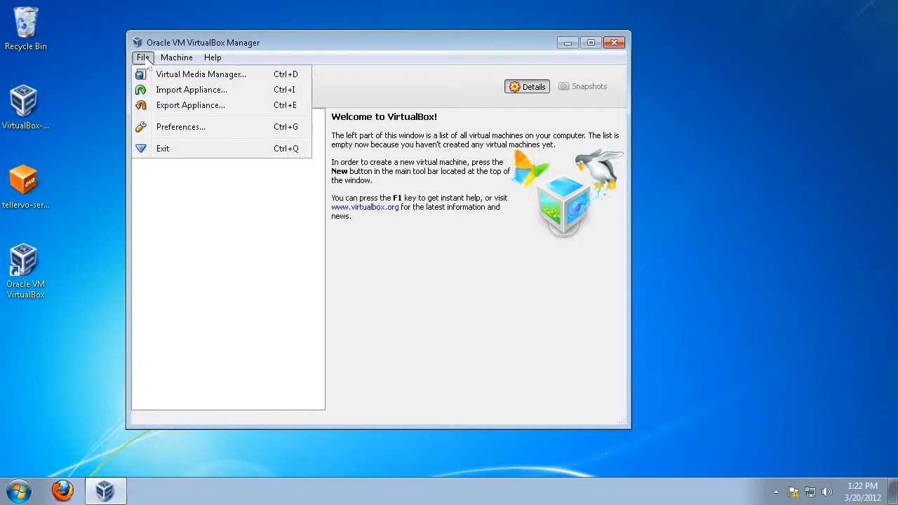
pyautogui.click(187, 89)
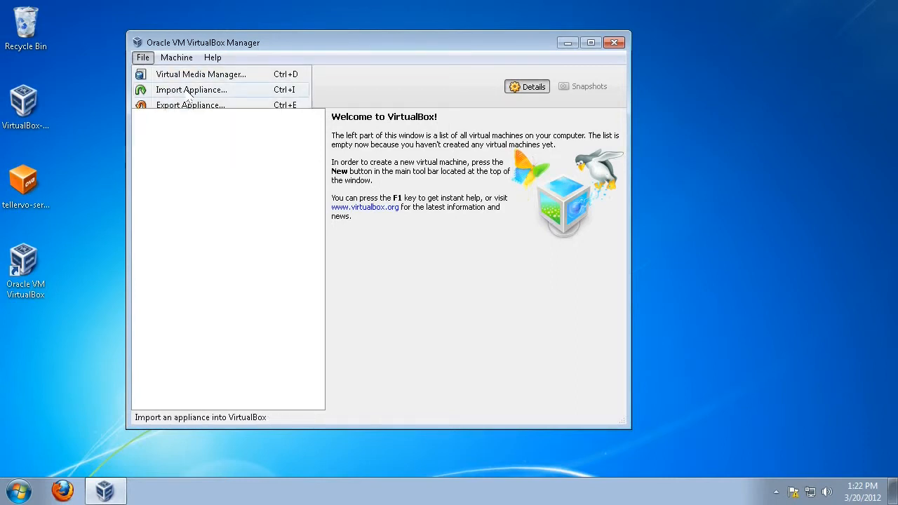
pyautogui.click(174, 167)
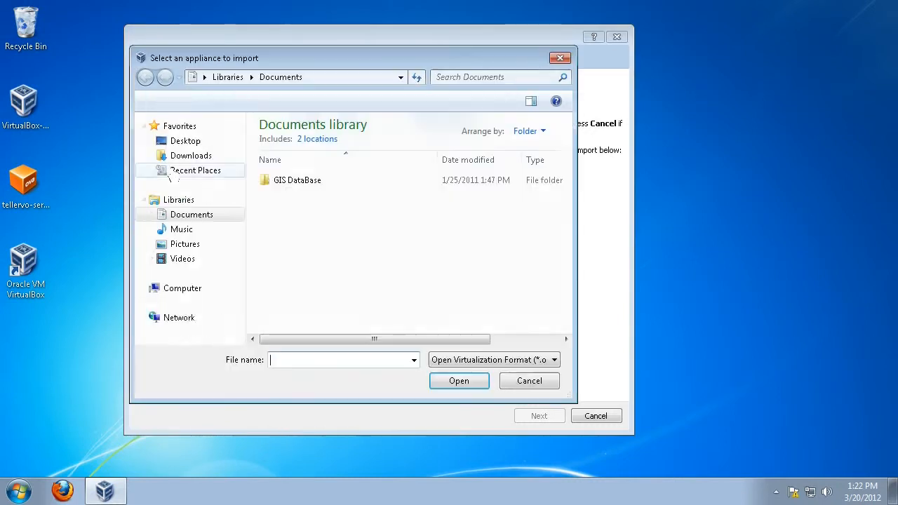
pyautogui.click(184, 141)
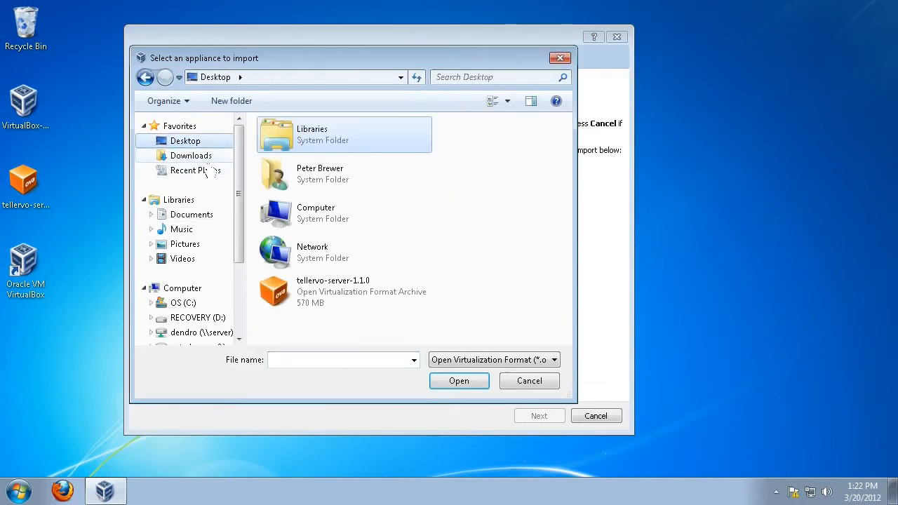
pyautogui.click(343, 298)
pyautogui.click(458, 381)
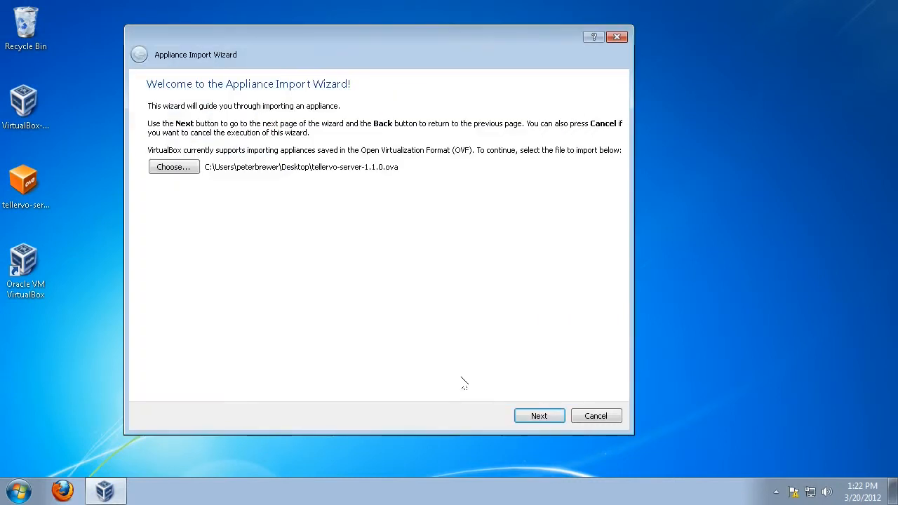
pyautogui.click(545, 418)
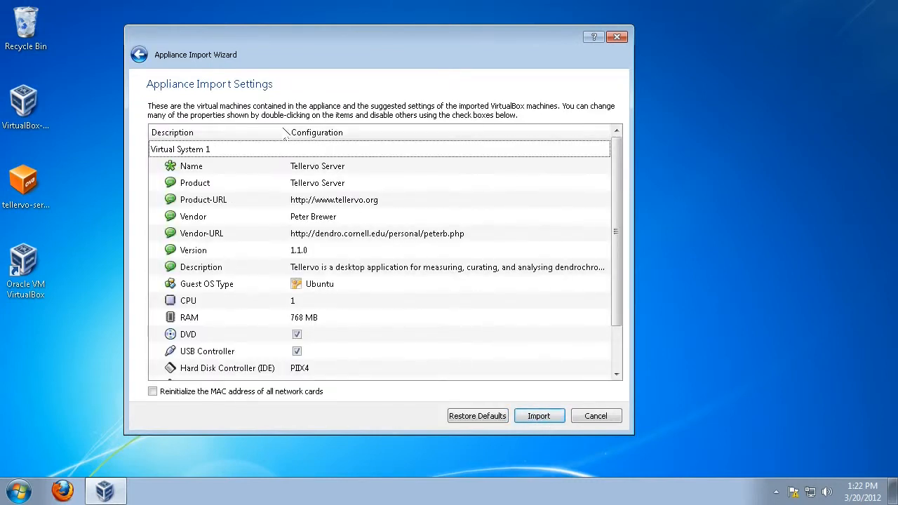
# Import the appliance with the MAC address of all network cards reinitialized, agreeing to the software license.
pyautogui.moveTo(616, 219); pyautogui.dragTo(620, 261)
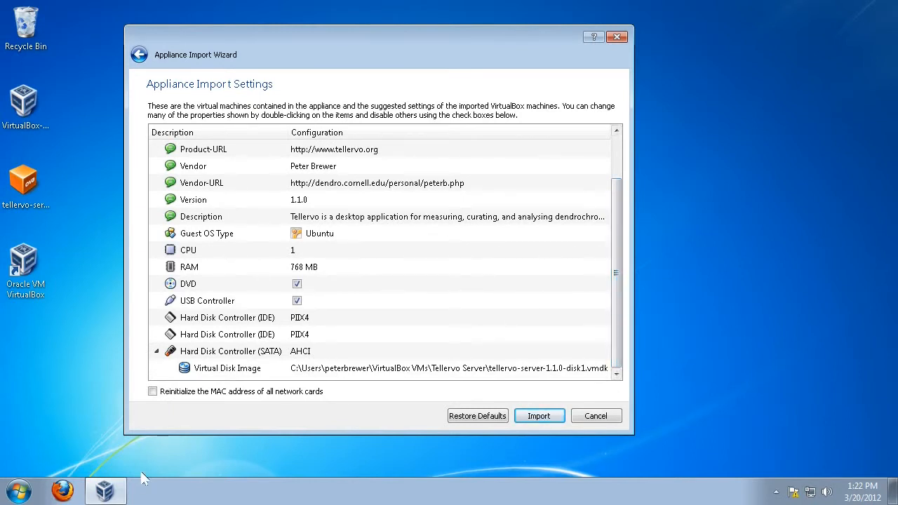
pyautogui.click(153, 392)
pyautogui.click(547, 420)
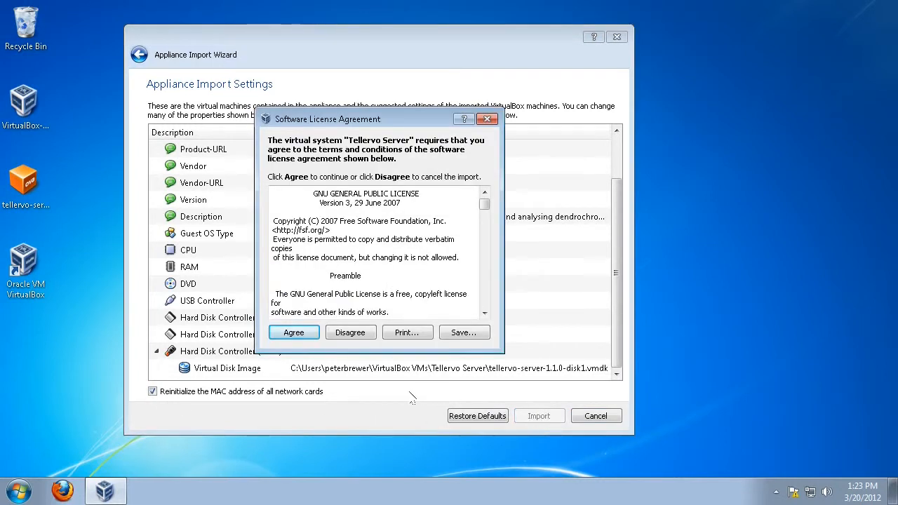
pyautogui.click(302, 338)
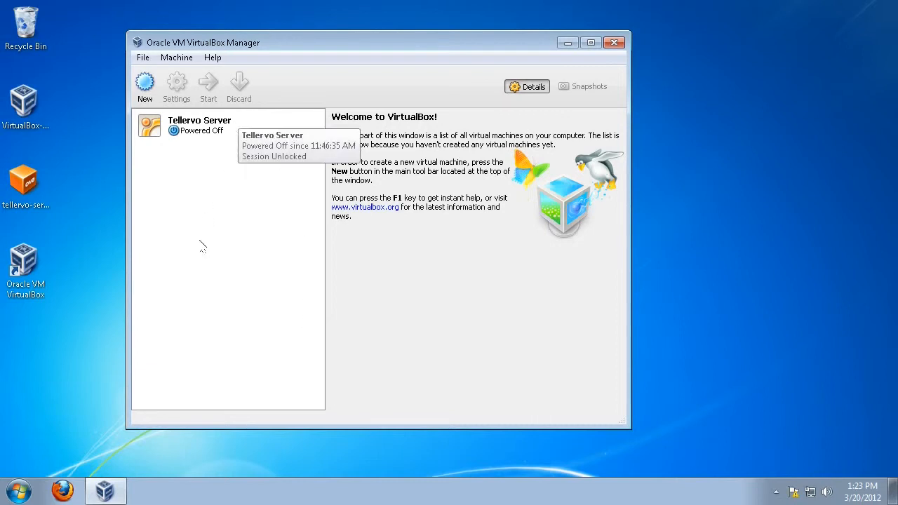
# Enable network Adapter 1 of the Tellervo Server machine, attach it to Bridged Adapter, and save the settings after reviewing the system options.
pyautogui.click(190, 121)
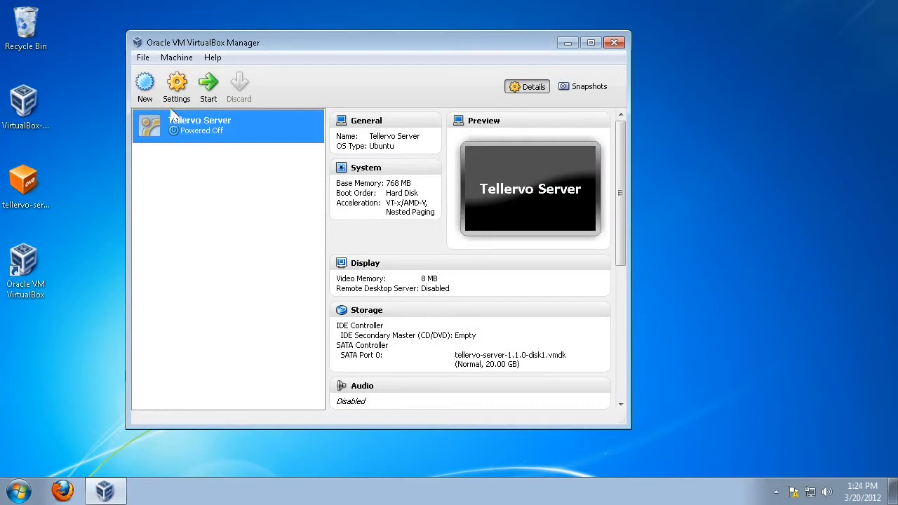
pyautogui.click(179, 84)
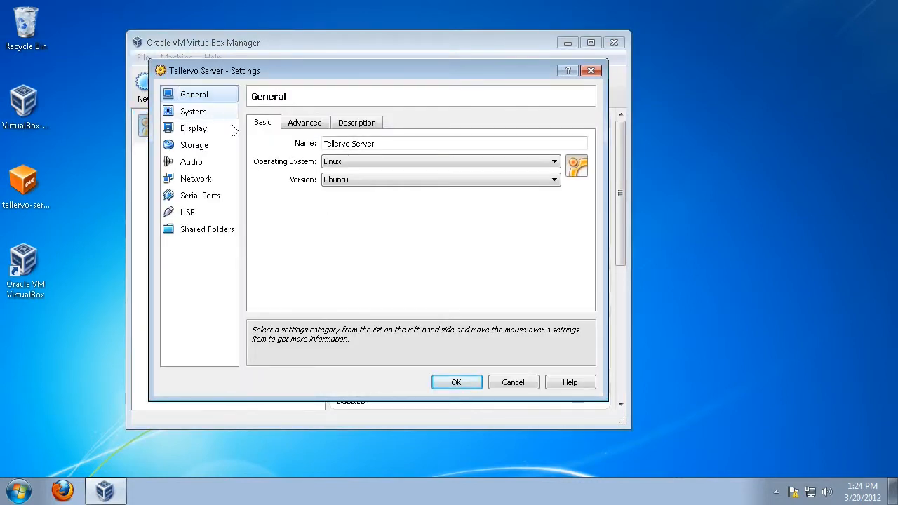
pyautogui.click(196, 180)
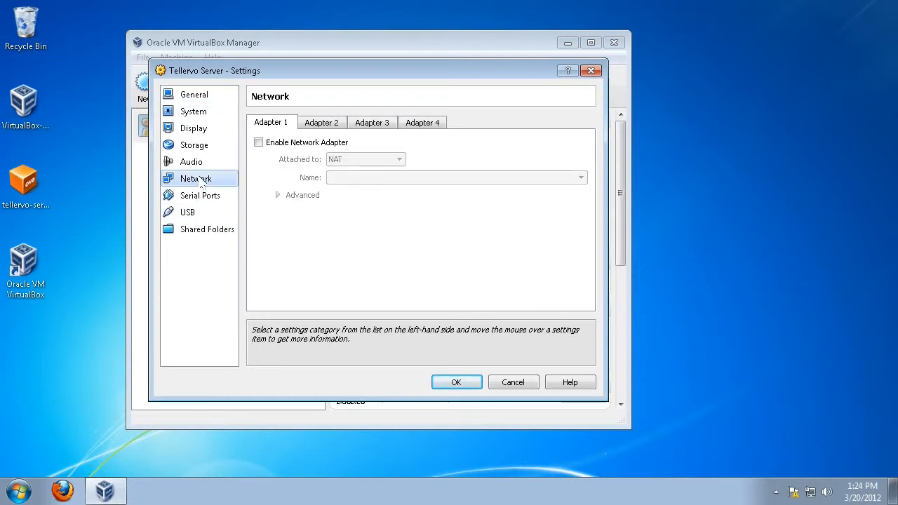
pyautogui.click(258, 143)
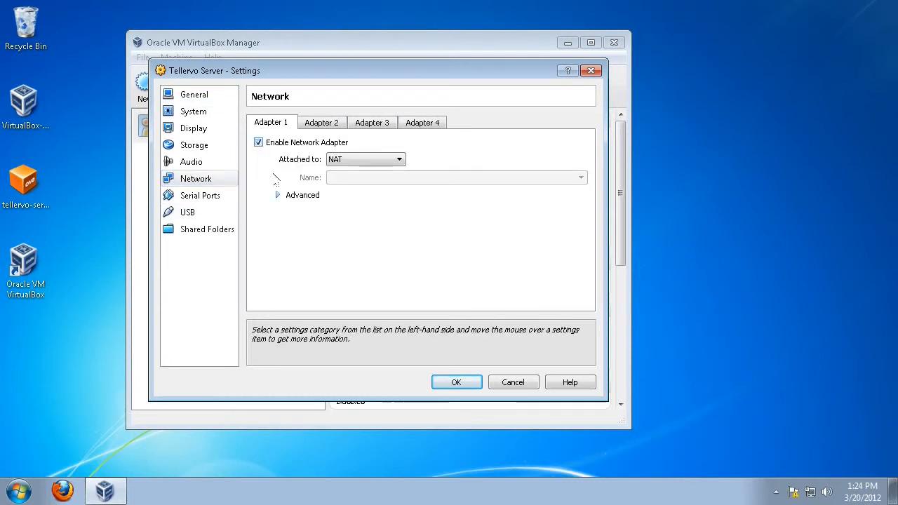
pyautogui.click(386, 160)
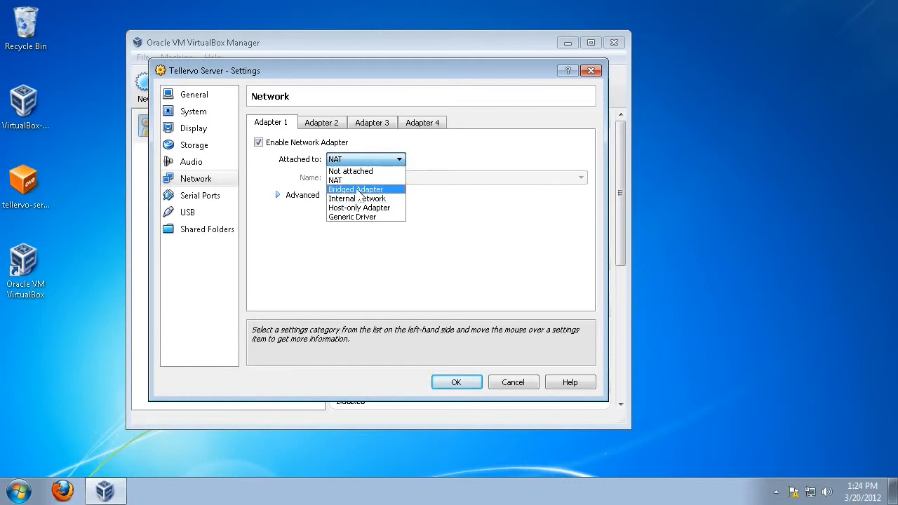
pyautogui.click(358, 190)
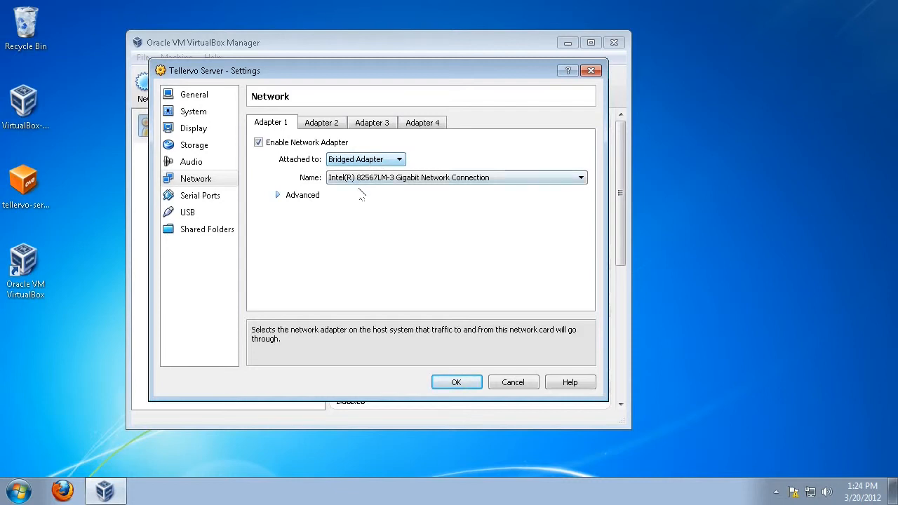
pyautogui.click(199, 113)
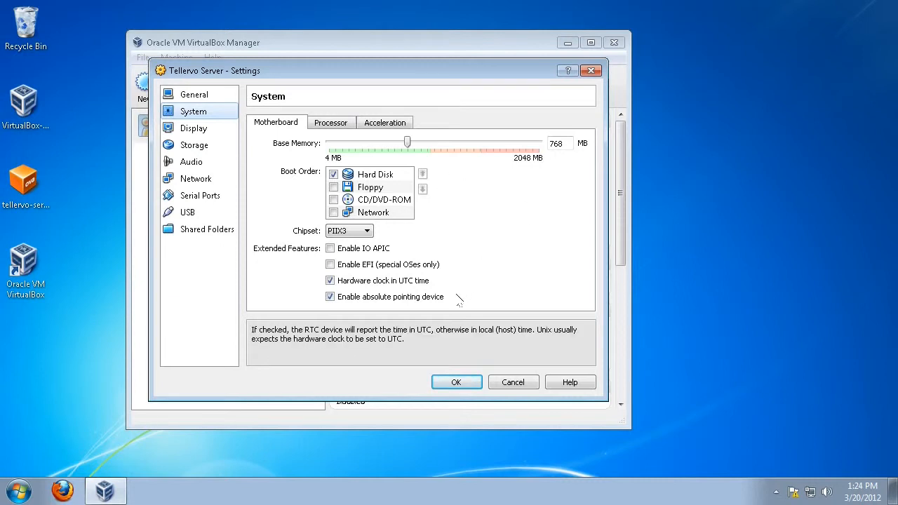
pyautogui.click(455, 383)
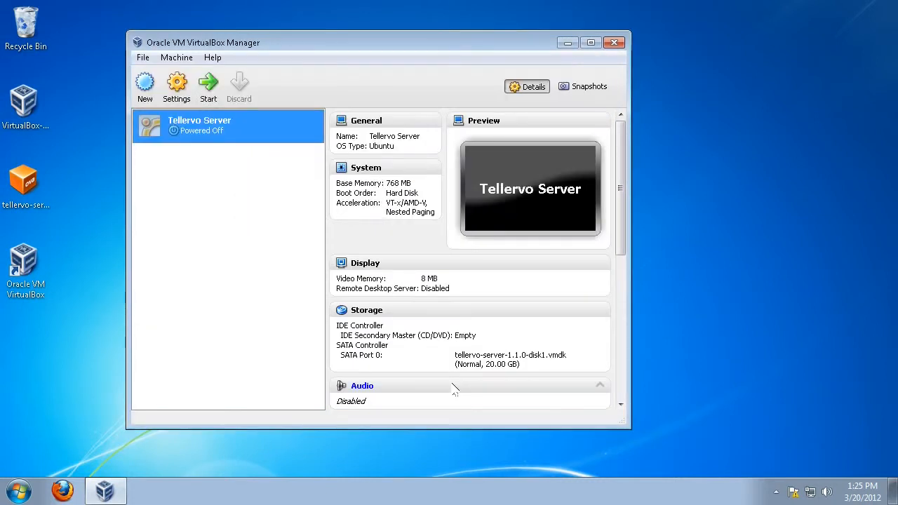
# Start the Tellervo Server virtual machine and log in as tellervo with the account password.
pyautogui.click(208, 86)
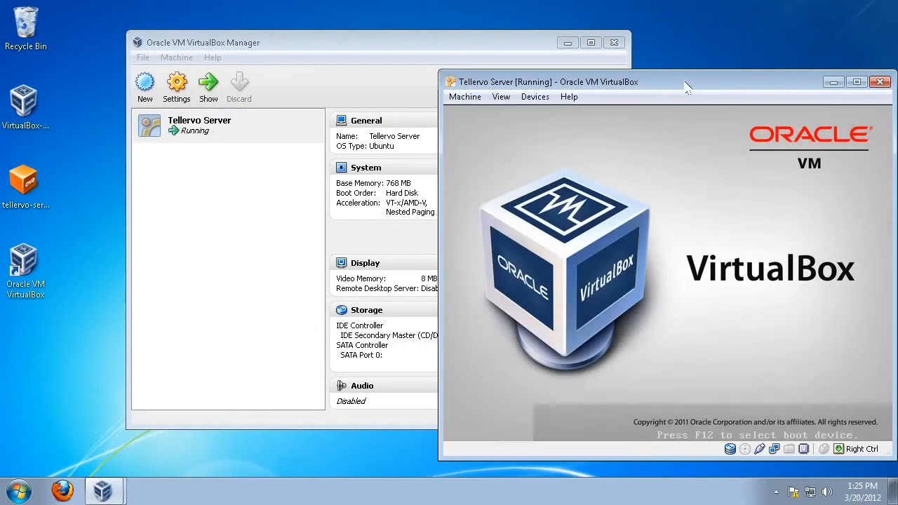
pyautogui.moveTo(687, 85); pyautogui.dragTo(463, 53)
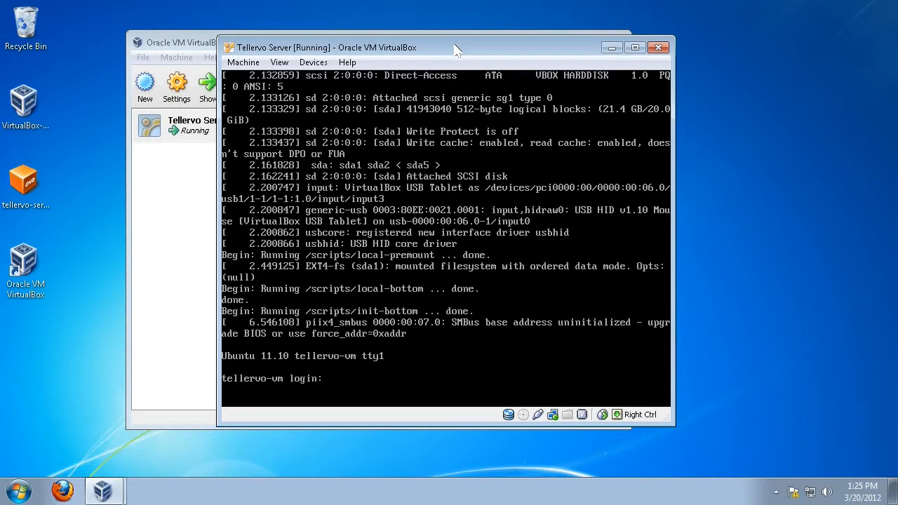
pyautogui.write('tellervo')
pyautogui.press('Return')
pyautogui.press('Return')
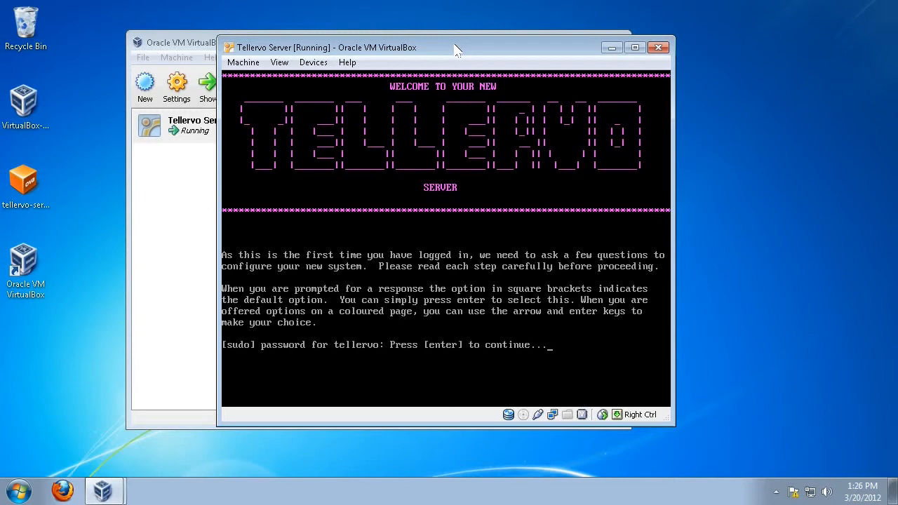
# Begin the first-login server configuration and decline changing the keyboard layout, keeping standard US English.
pyautogui.press('Return')
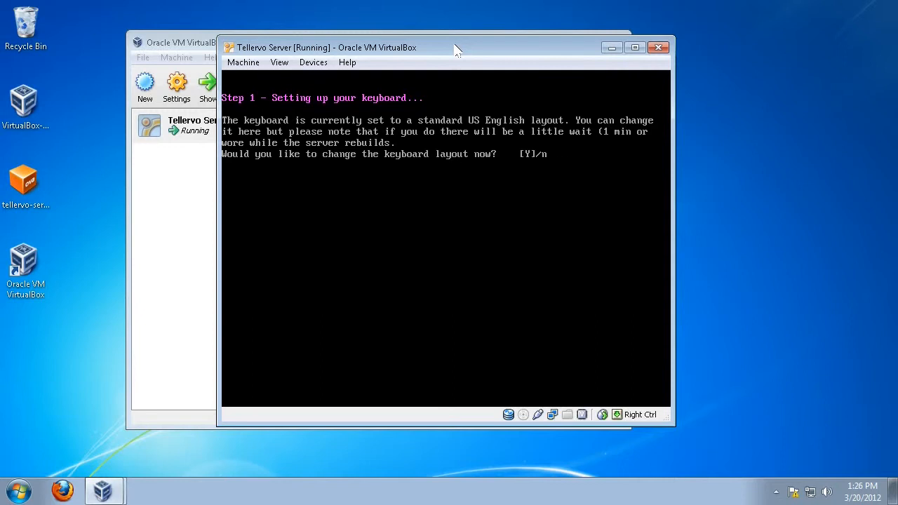
pyautogui.write('n')
pyautogui.press('Return')
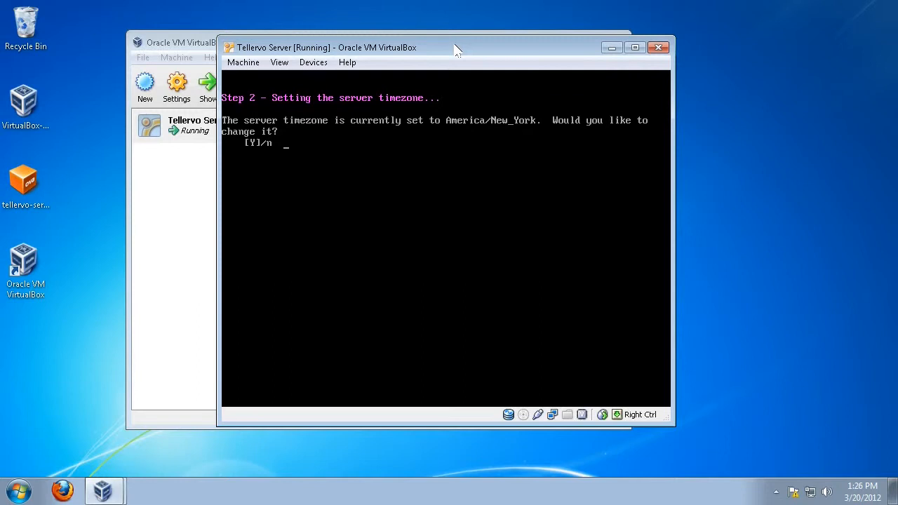
# Set the server timezone by choosing the geographic area America and the city New_York.
pyautogui.write('y')
pyautogui.press('Return')
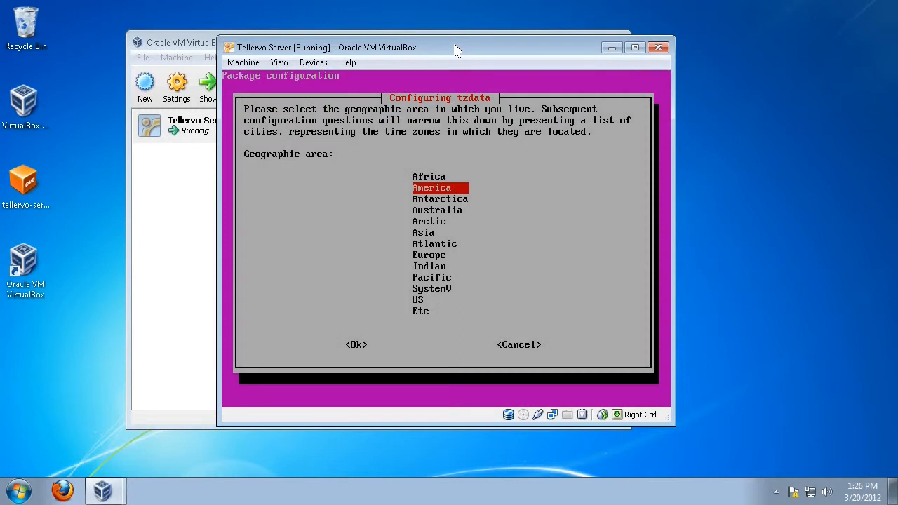
pyautogui.press('Down')
pyautogui.press('Down')
pyautogui.press('Up')
pyautogui.press('Up')
pyautogui.press('Return')
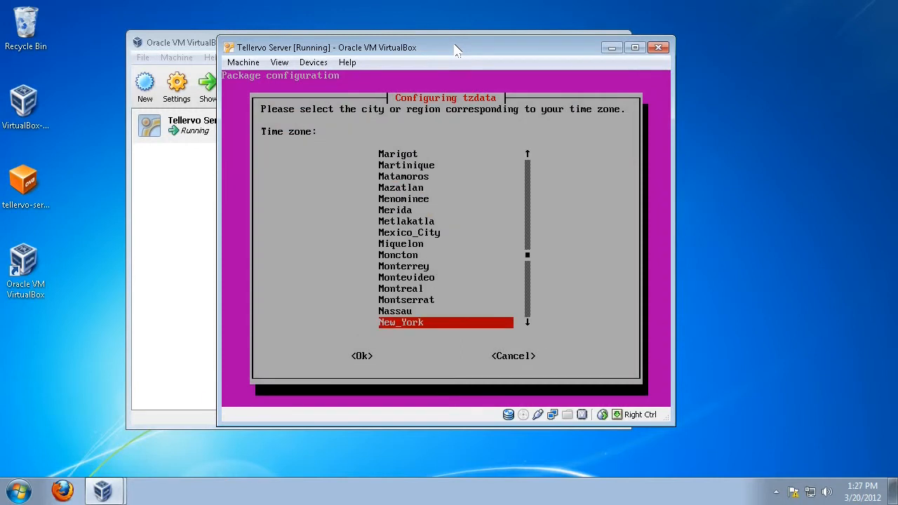
pyautogui.press('Return')
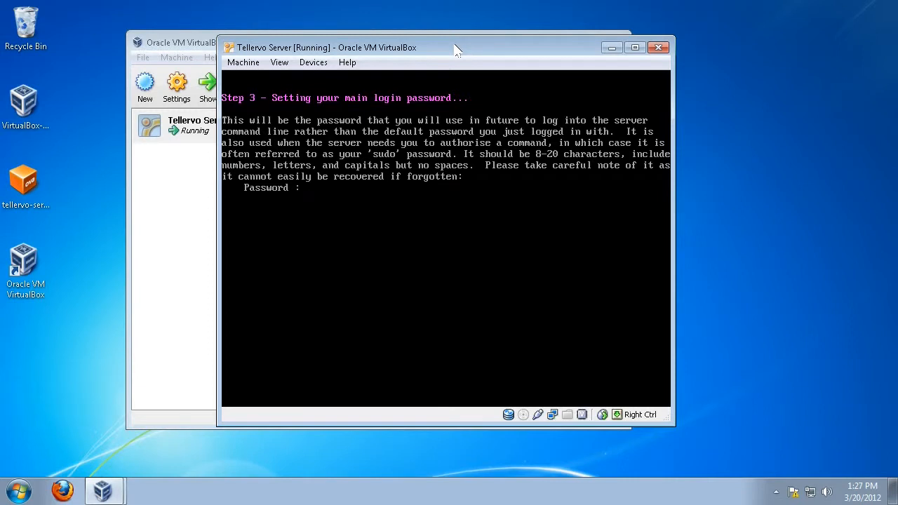
# Enter and confirm a new main login password for the server command line and sudo authorisation.
pyautogui.press('Return')
pyautogui.press('Return')
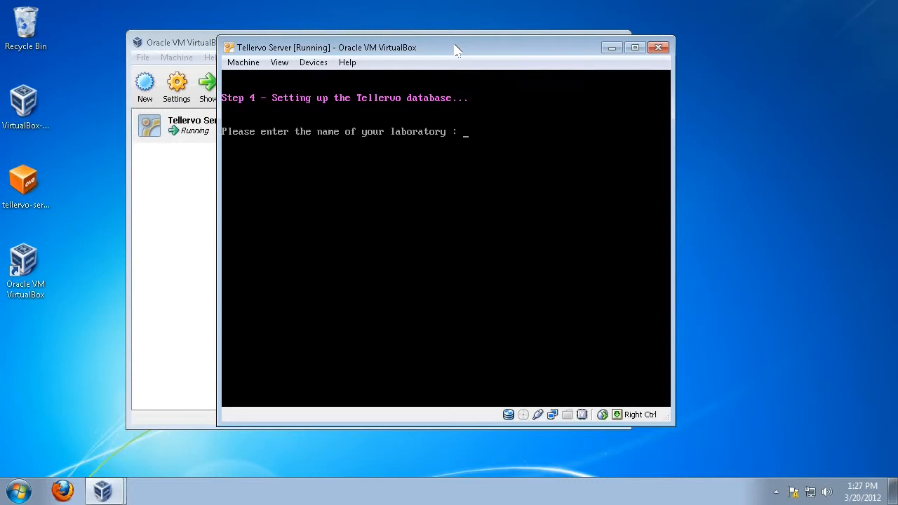
# Set up the Tellervo database with laboratory name My Test Laboratory, lab code P, and a new PostgreSQL password.
pyautogui.write('My Test Laboratory')
pyautogui.press('Return')
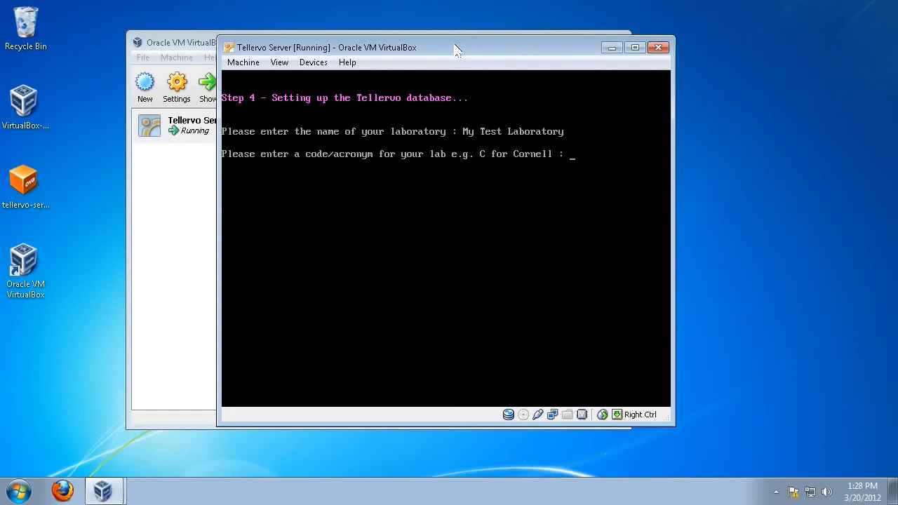
pyautogui.write('P')
pyautogui.press('Return')
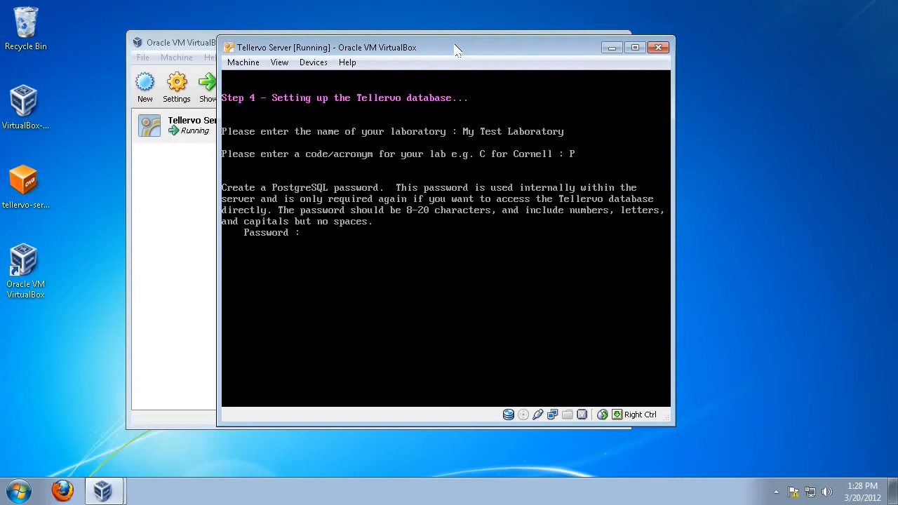
pyautogui.press('Return')
pyautogui.press('Return')
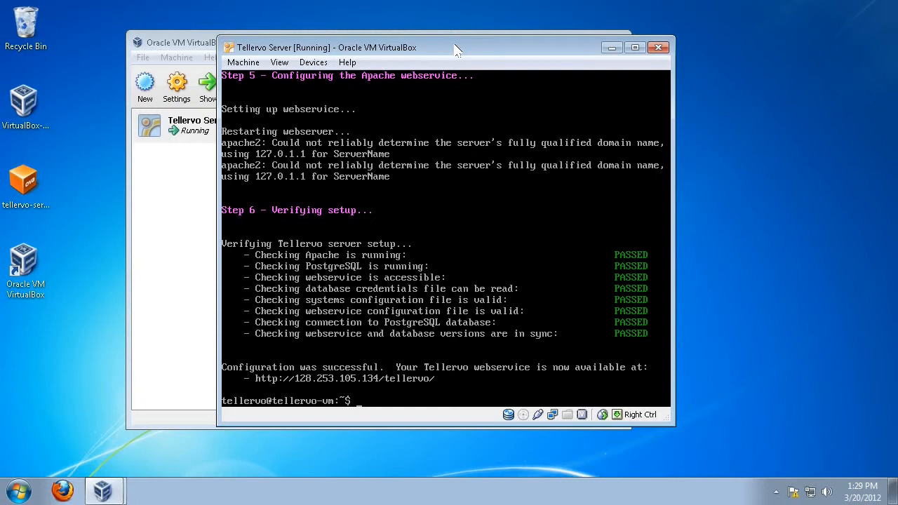
# Launch Firefox and arrange its shrunken window beside the Tellervo Server console, keeping the webservice address readable.
pyautogui.moveTo(455, 49); pyautogui.dragTo(626, 24)
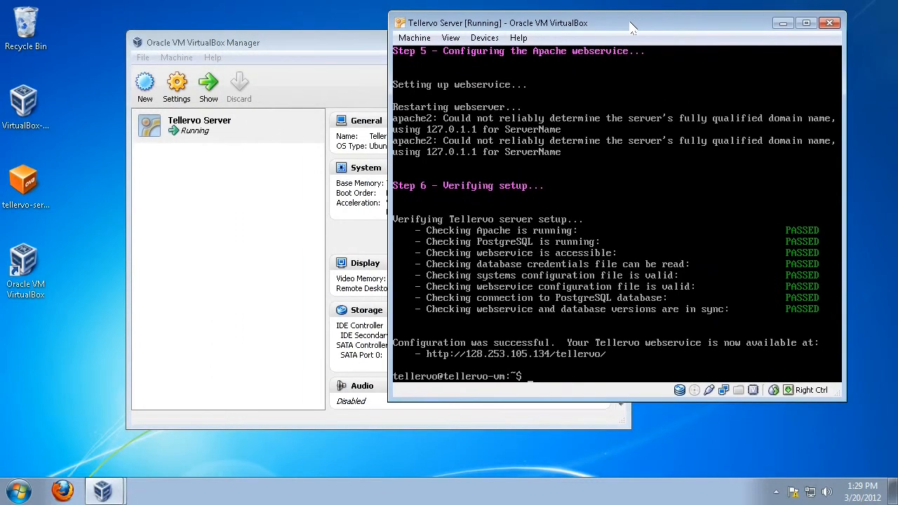
pyautogui.click(63, 491)
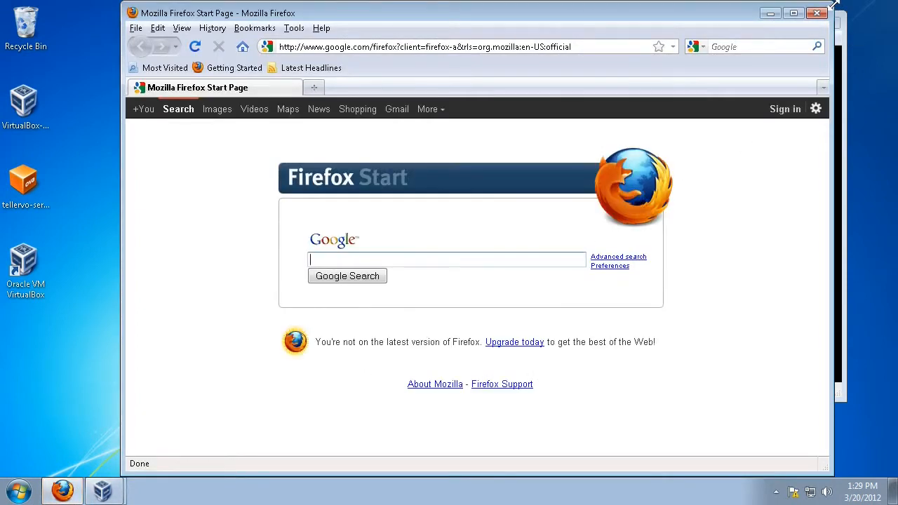
pyautogui.moveTo(840, 9); pyautogui.dragTo(535, 190)
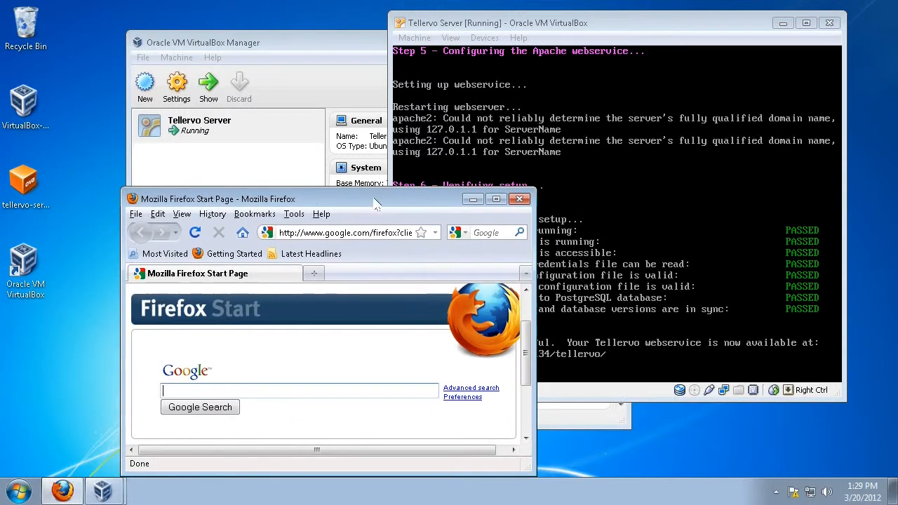
pyautogui.moveTo(374, 200); pyautogui.dragTo(305, 54)
pyautogui.click(273, 93)
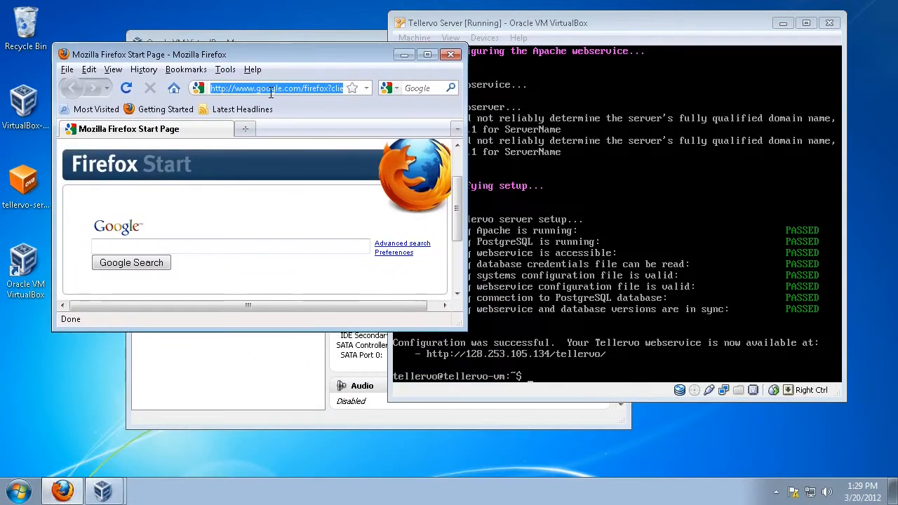
pyautogui.write('http://')
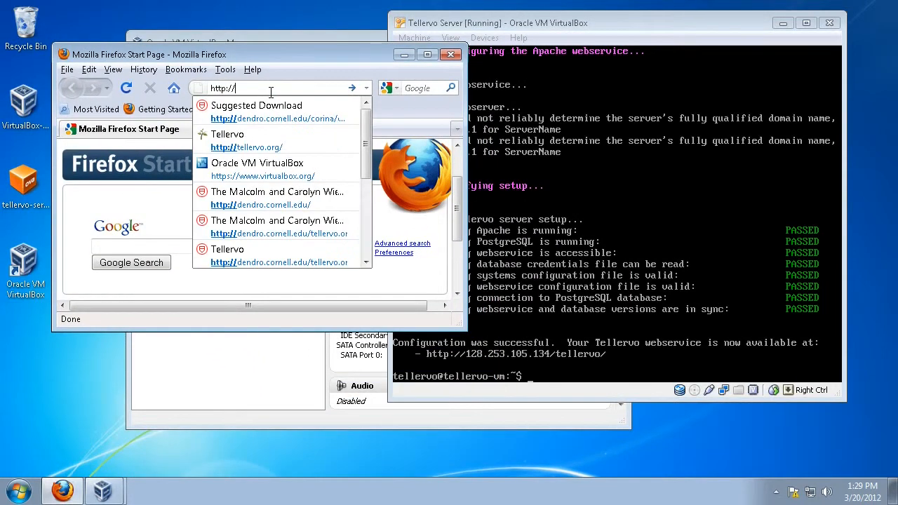
pyautogui.write('128.253.105.12')
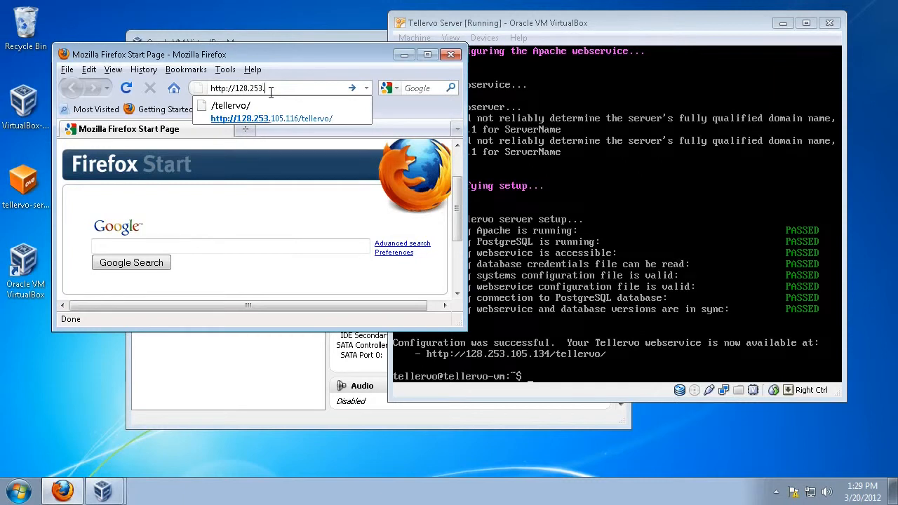
pyautogui.write('4')
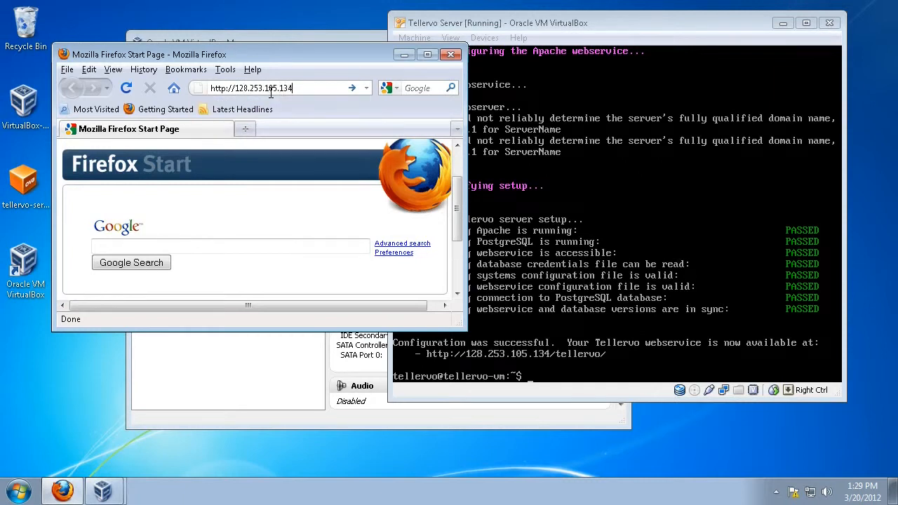
pyautogui.write('/tellervo/')
pyautogui.press('Return')
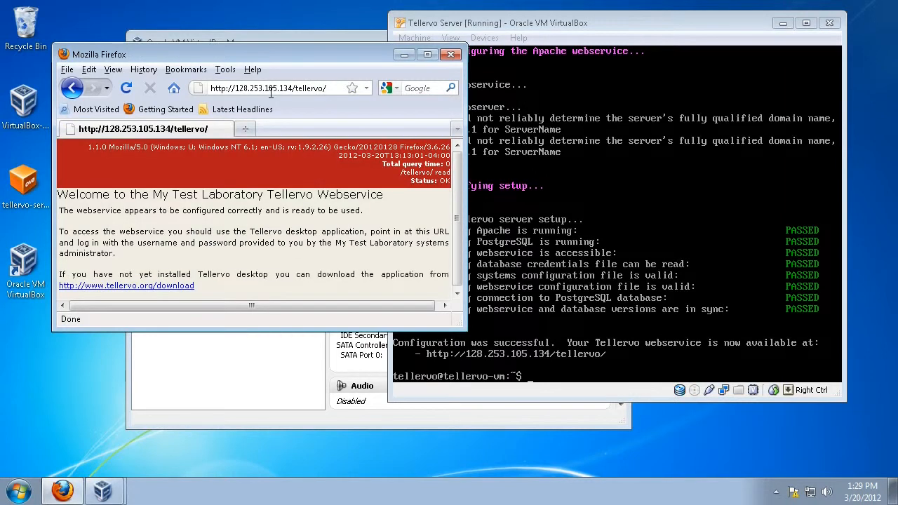
# Widen the browser window to review the webservice welcome page, highlight its address, and minimize the browser.
pyautogui.moveTo(464, 327); pyautogui.dragTo(610, 333)
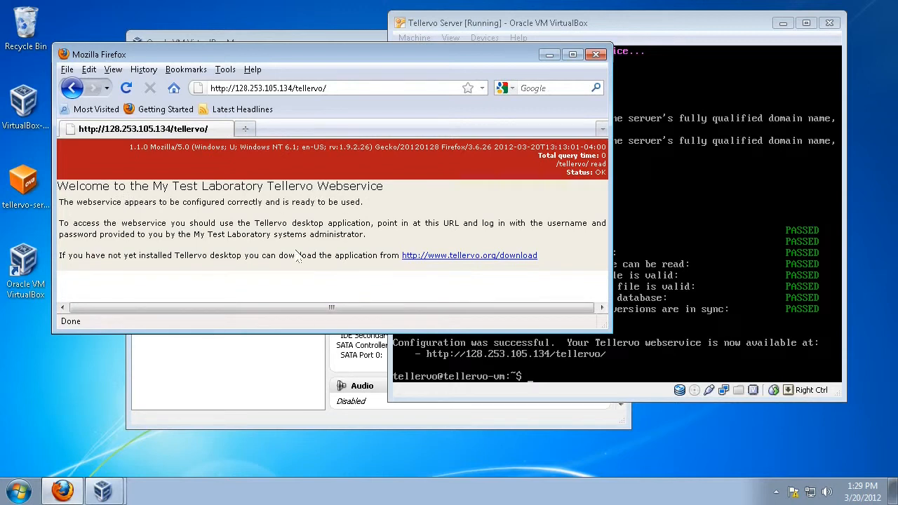
pyautogui.click(344, 87)
pyautogui.moveTo(345, 87); pyautogui.dragTo(188, 87)
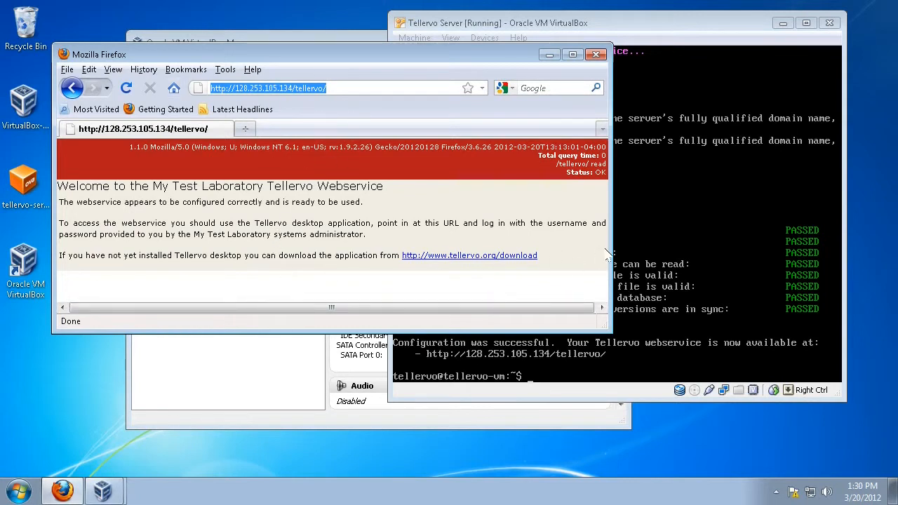
pyautogui.click(550, 56)
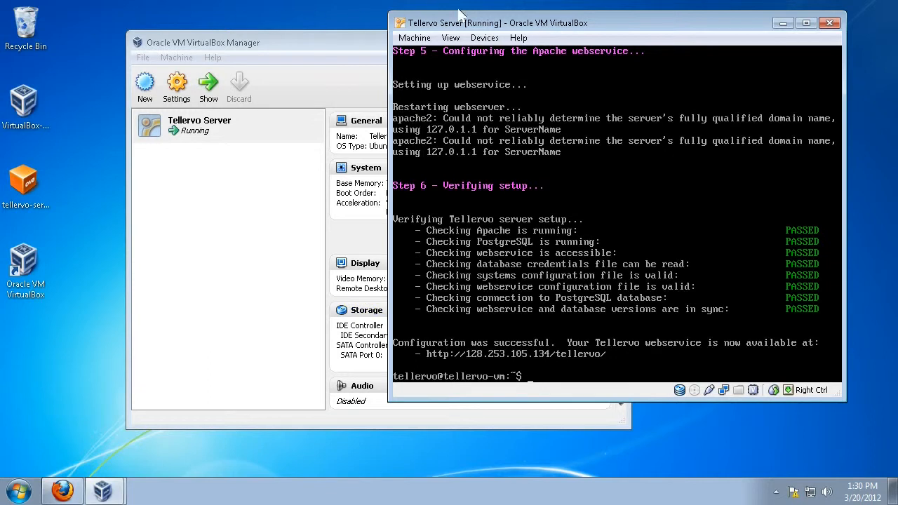
# Reposition the Tellervo Server console window, minimize it while the machine keeps running, and restore it.
pyautogui.moveTo(498, 24); pyautogui.dragTo(334, 40)
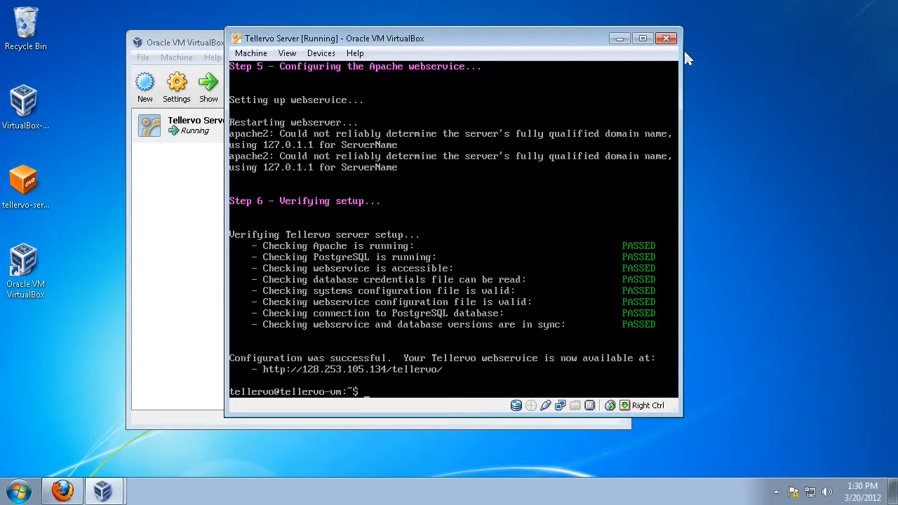
pyautogui.click(620, 38)
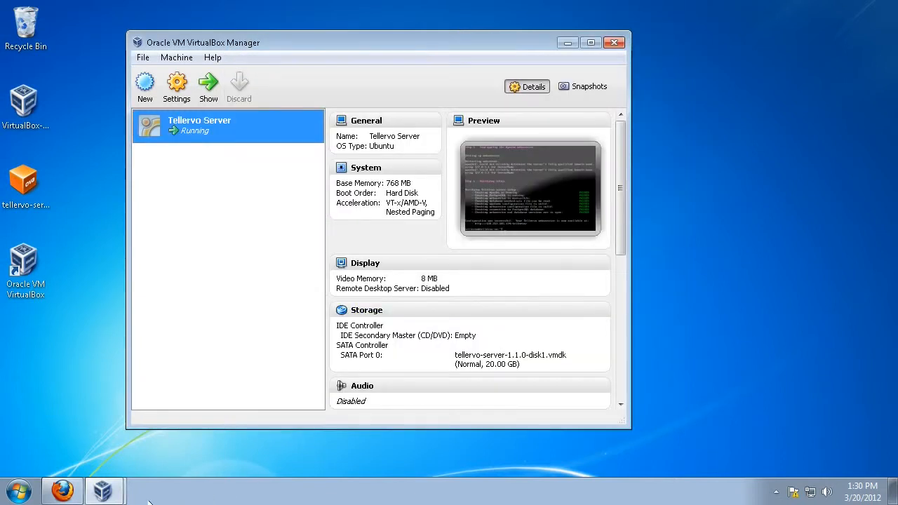
pyautogui.moveTo(111, 495)
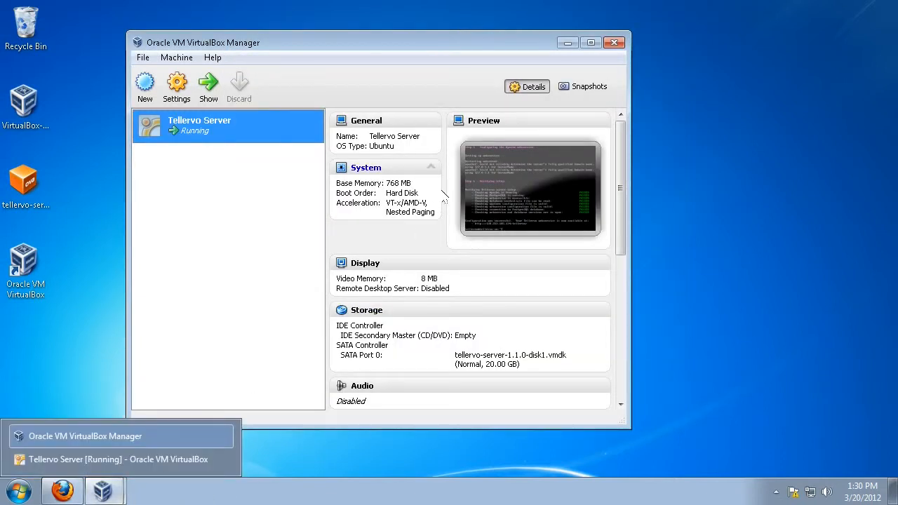
pyautogui.click(103, 489)
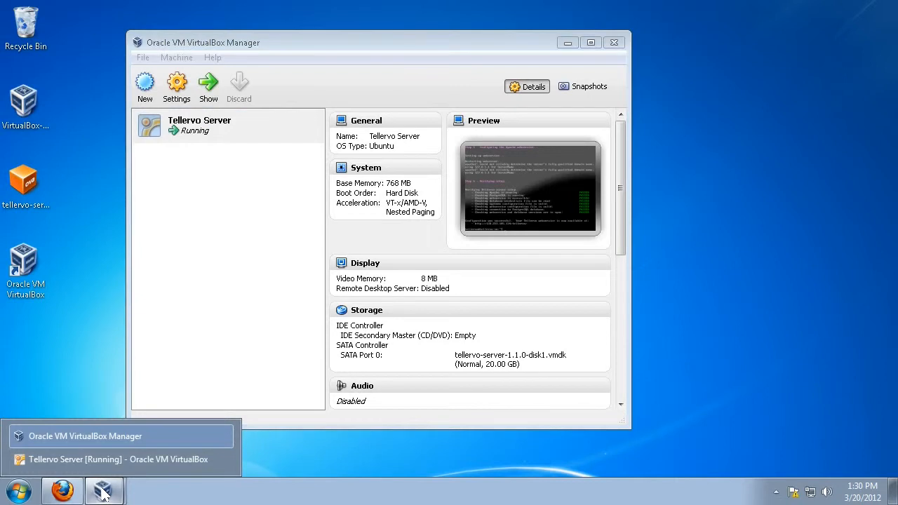
pyautogui.click(65, 458)
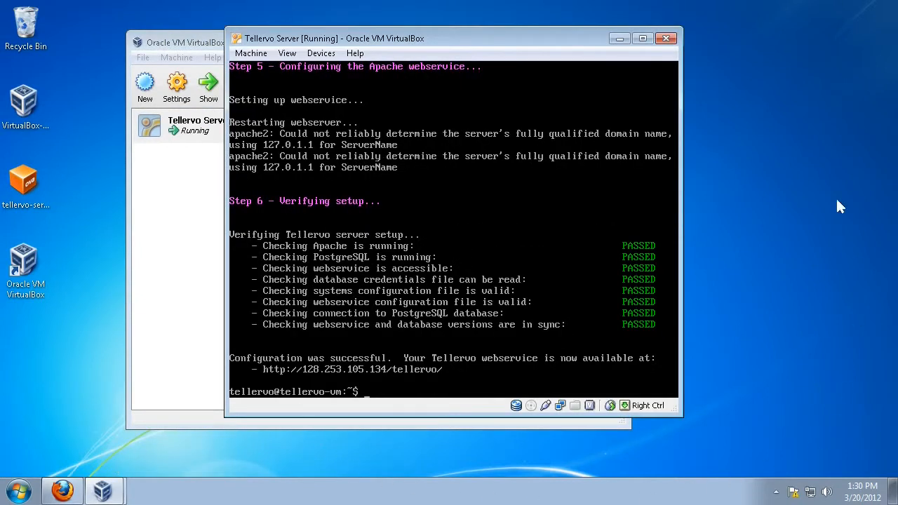
# Close the Tellervo Server virtual machine by sending the shutdown signal.
pyautogui.click(668, 40)
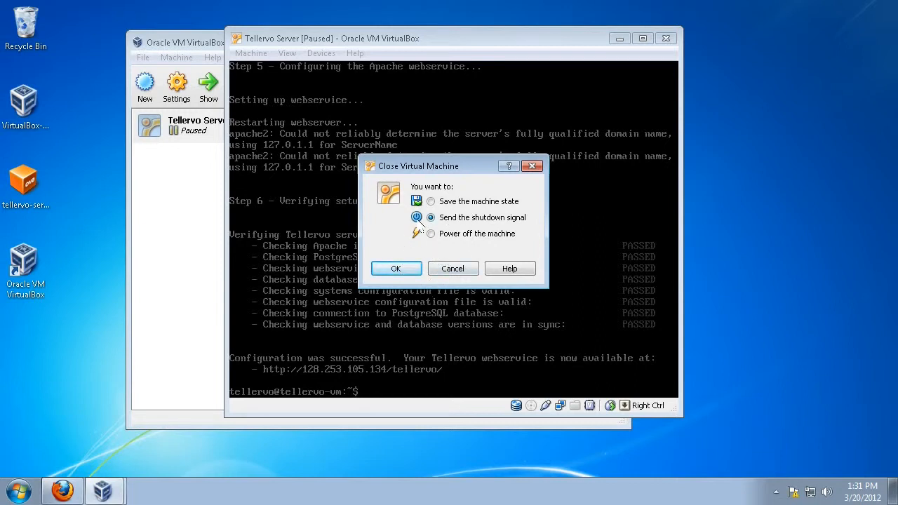
pyautogui.click(409, 273)
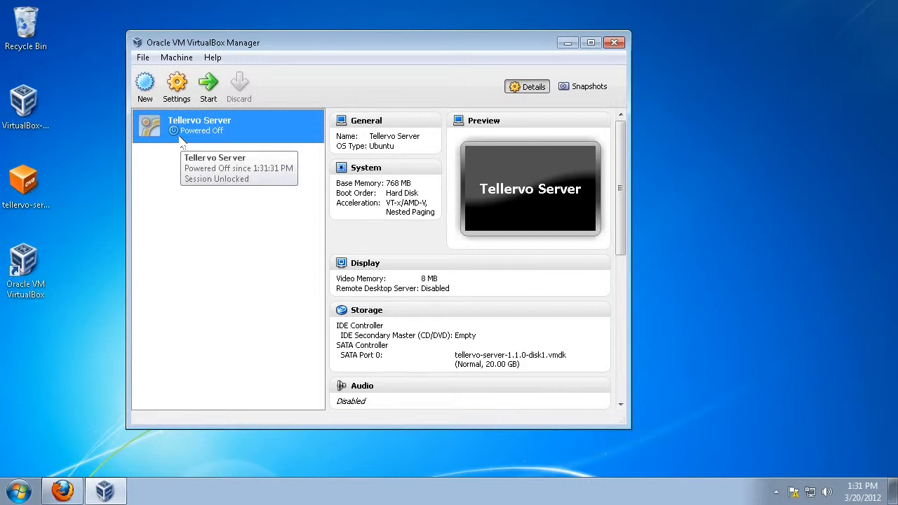
pyautogui.click(143, 58)
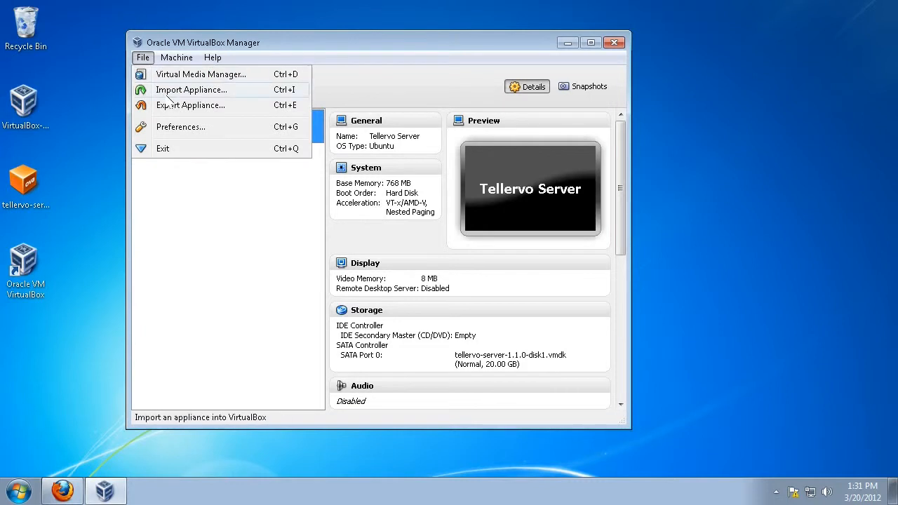
pyautogui.click(216, 238)
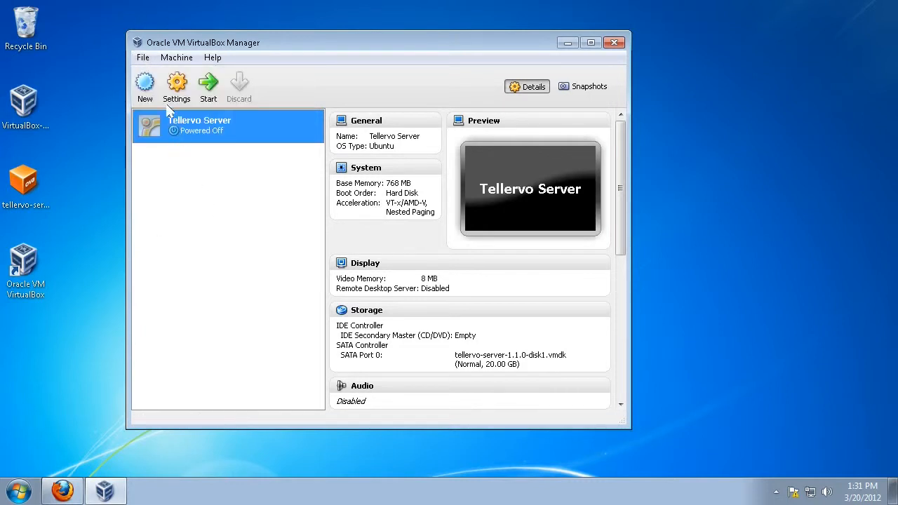
pyautogui.click(143, 58)
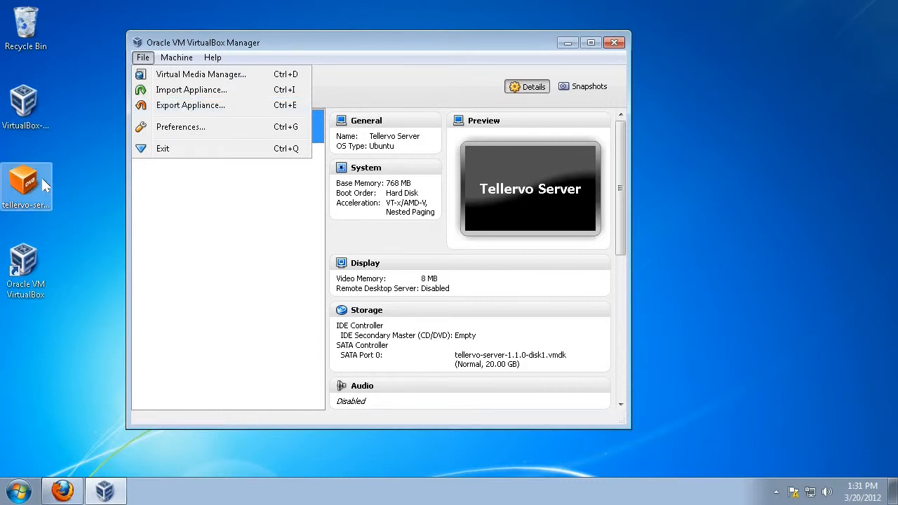
pyautogui.click(238, 208)
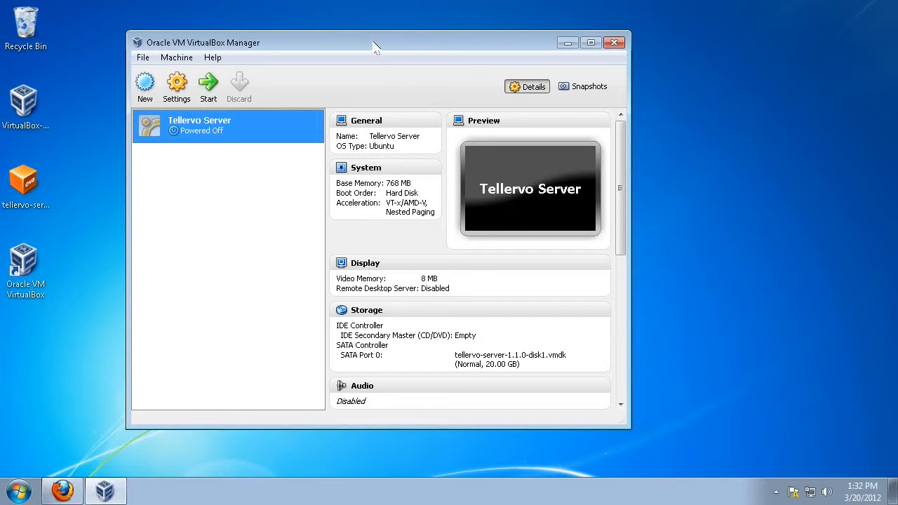
pyautogui.moveTo(374, 46); pyautogui.dragTo(440, 51)
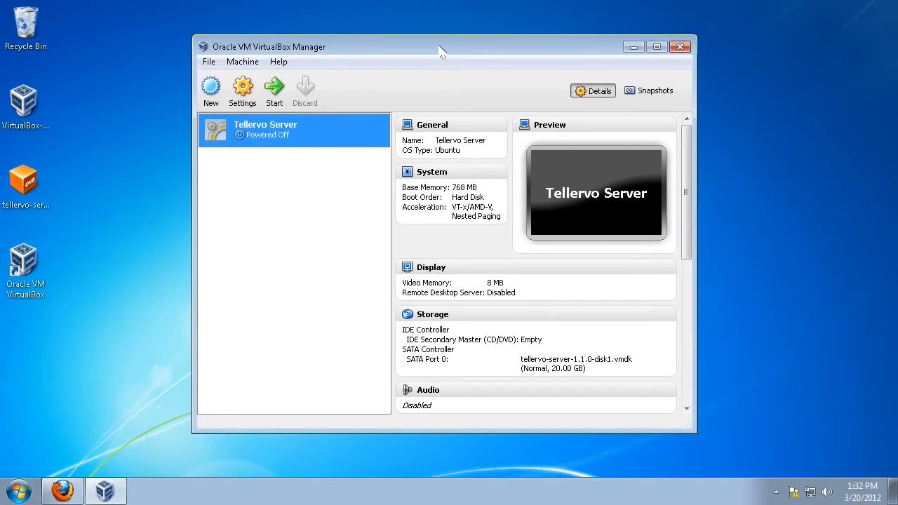